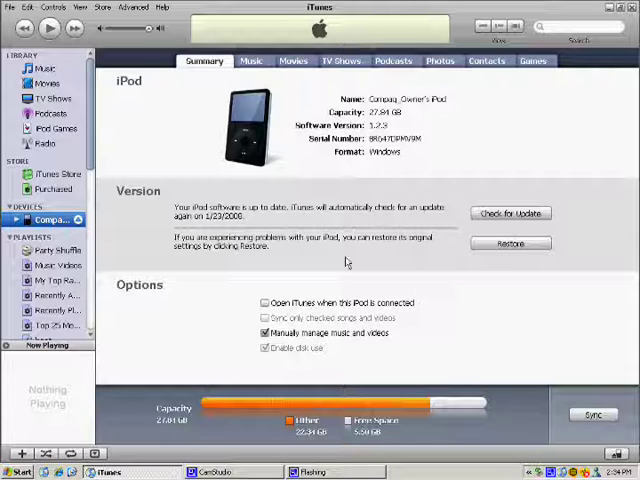
# Step: Show the iPod's Music sync settings, with music syncing unchecked and the playlist list shown
pyautogui.click(257, 64)
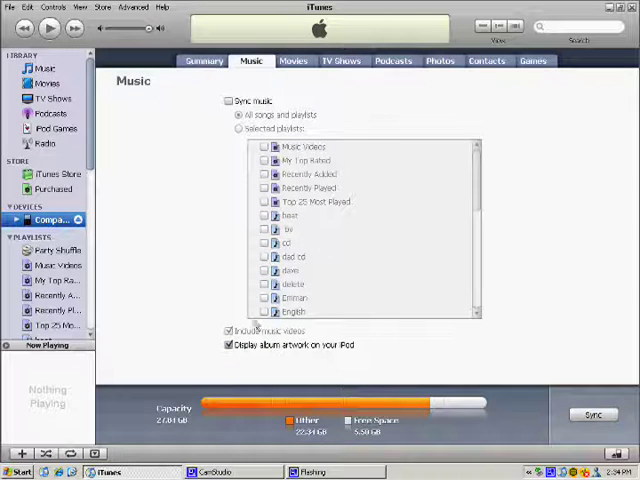
# Step: Review the iPod's Movies, TV Shows, Podcasts, Photos and Contacts sync settings in turn
pyautogui.click(292, 62)
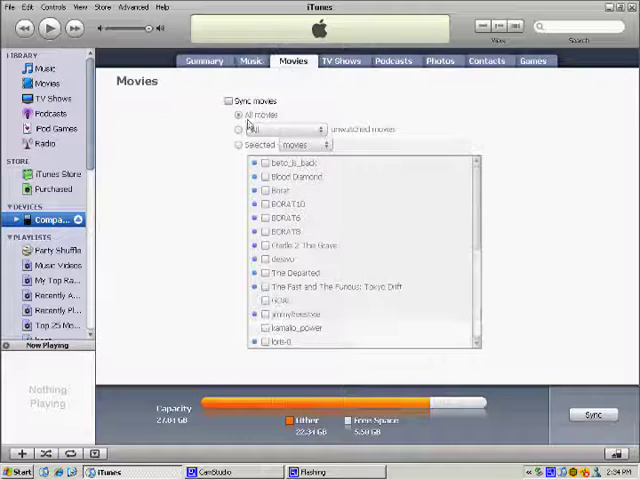
pyautogui.click(341, 62)
pyautogui.click(393, 62)
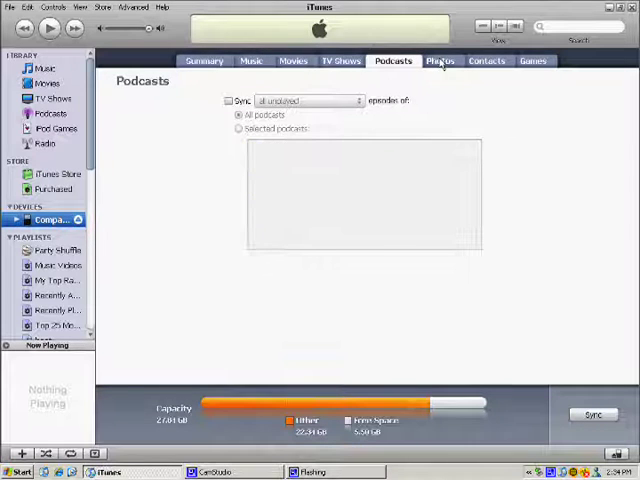
pyautogui.click(440, 62)
pyautogui.click(486, 62)
# Step: On the Games page, toggle Sync games on and back off, then return to Summary
pyautogui.click(533, 62)
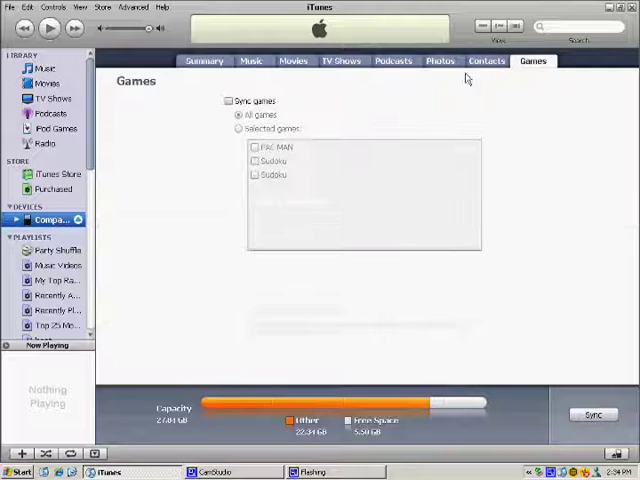
pyautogui.click(229, 101)
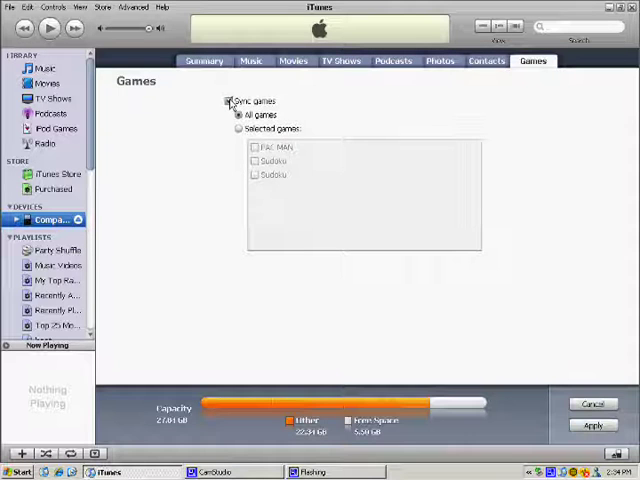
pyautogui.click(229, 101)
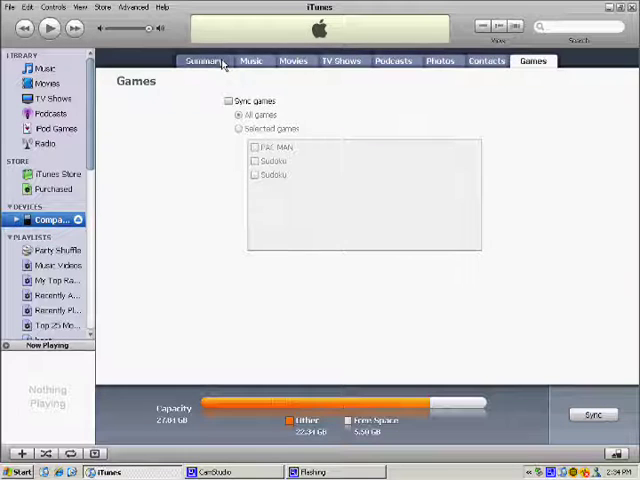
pyautogui.click(222, 64)
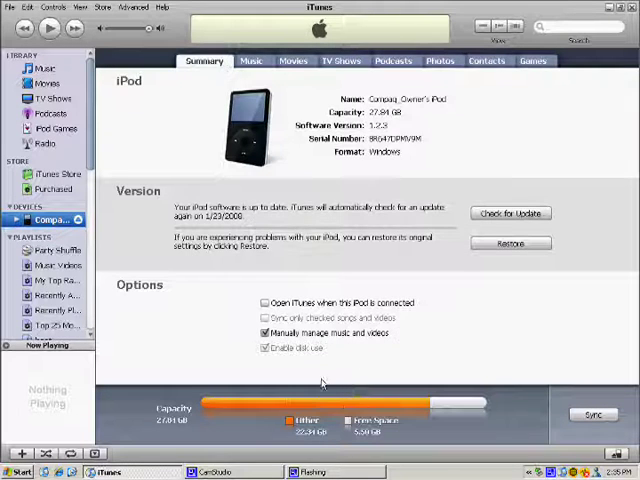
pyautogui.click(215, 471)
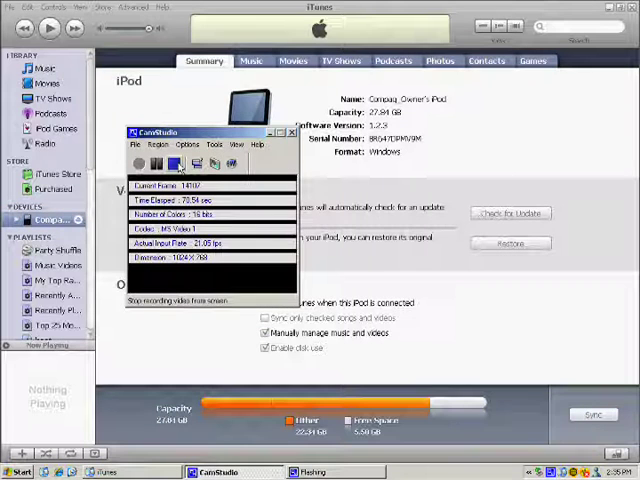